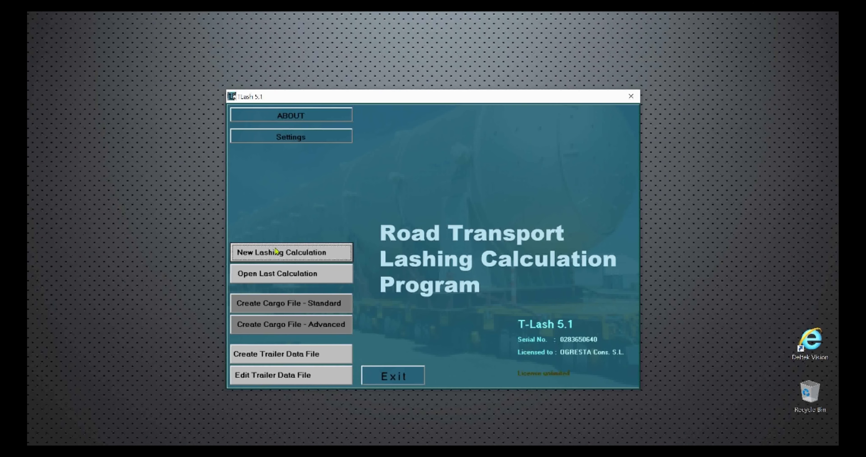
Step: Start a new lashing calculation with the cargo file eco38x.tld and proceed to the trailer selection
{"action": "left_click", "coordinate": [301, 253]}
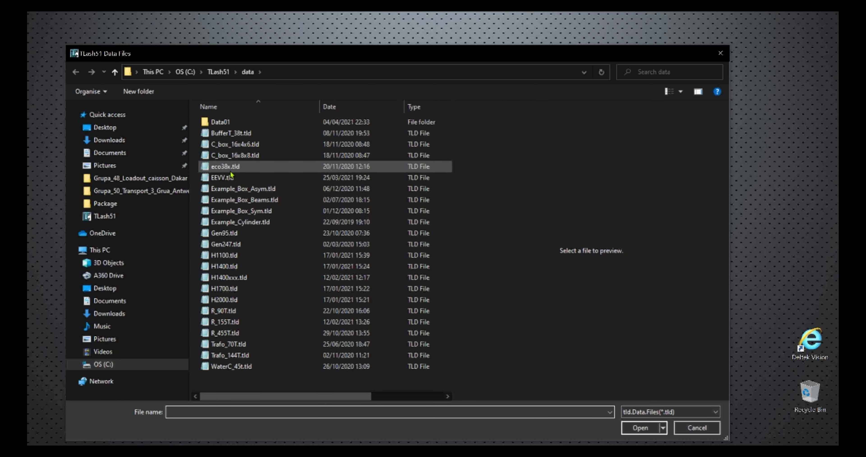
{"action": "left_click", "coordinate": [232, 167]}
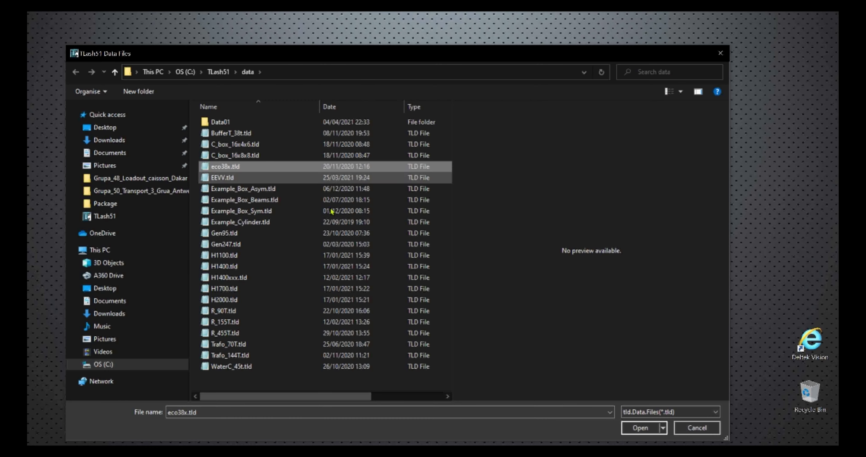
{"action": "left_click", "coordinate": [636, 428]}
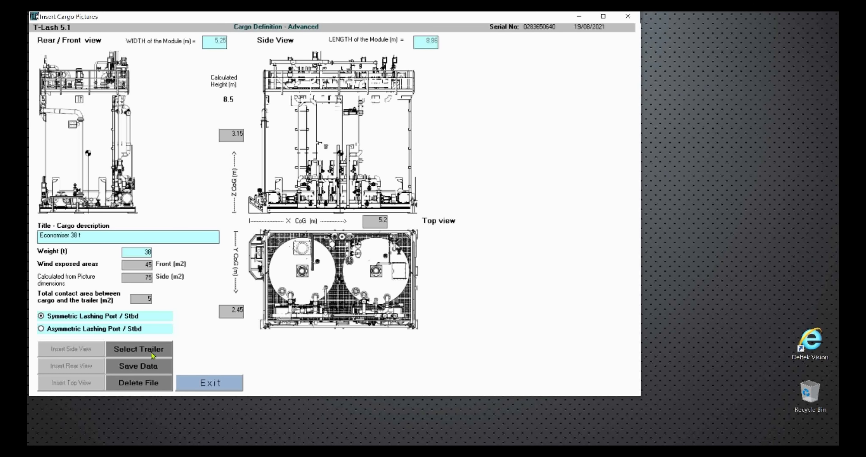
{"action": "left_click", "coordinate": [139, 350]}
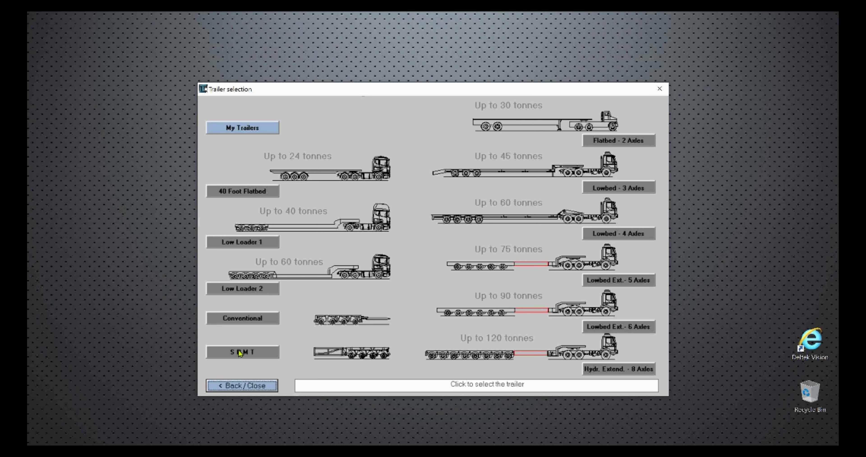
Step: Try an SPMT trailer with 12 lines in a double arrangement, and return to the trailer selection
{"action": "left_click", "coordinate": [246, 353]}
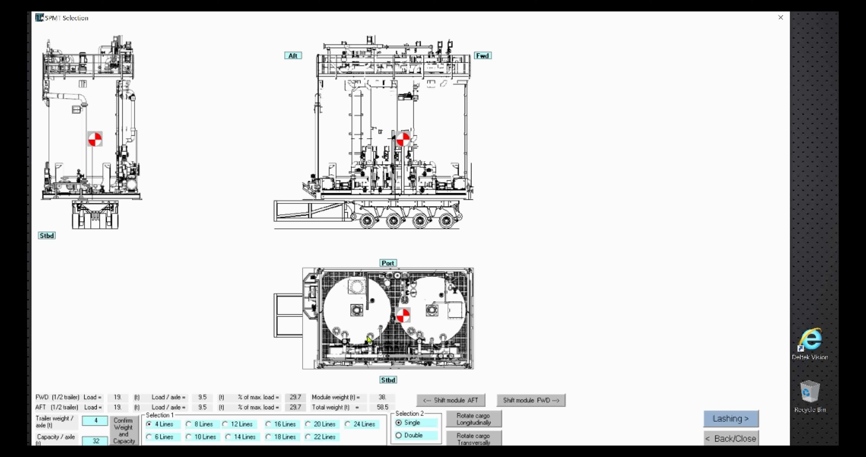
{"action": "left_click", "coordinate": [236, 425]}
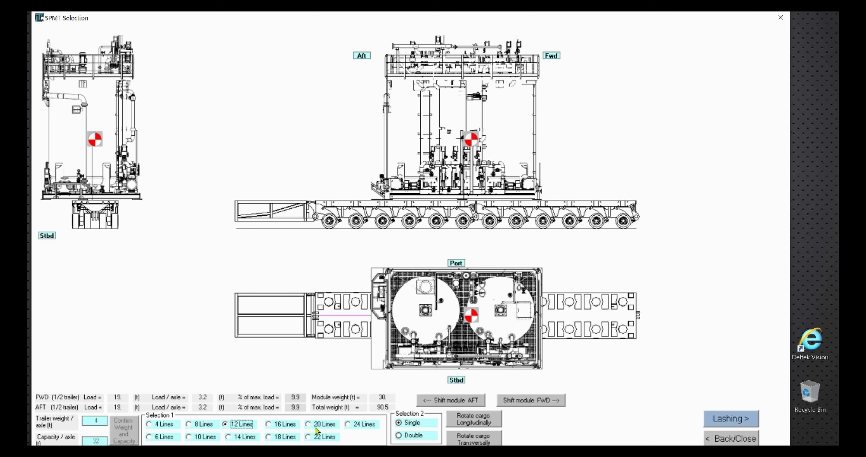
{"action": "left_click", "coordinate": [399, 435]}
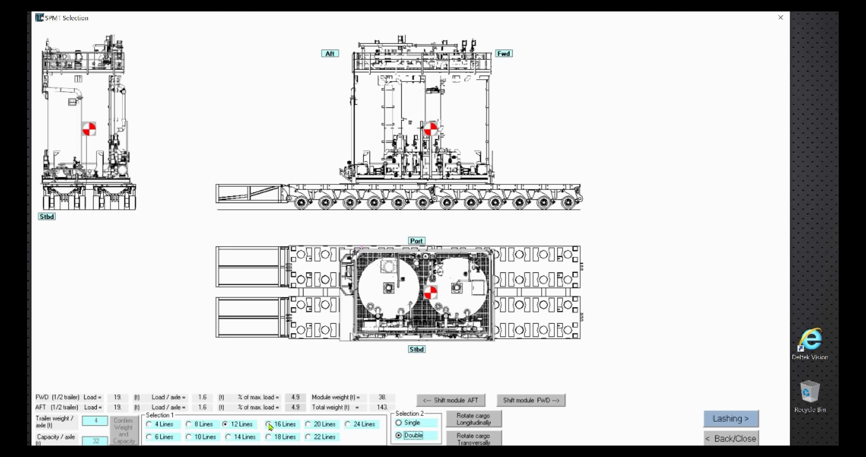
{"action": "left_click", "coordinate": [731, 442]}
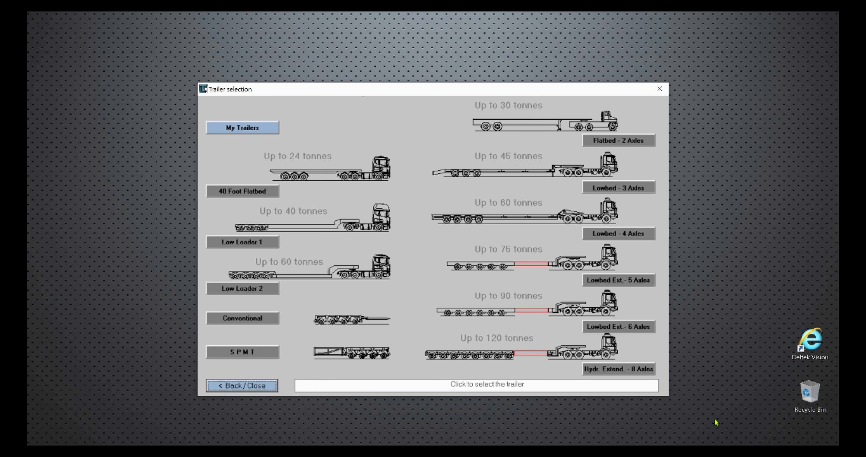
Step: Choose the Lowbed - 4 Axles trailer for the cargo
{"action": "left_click", "coordinate": [610, 235]}
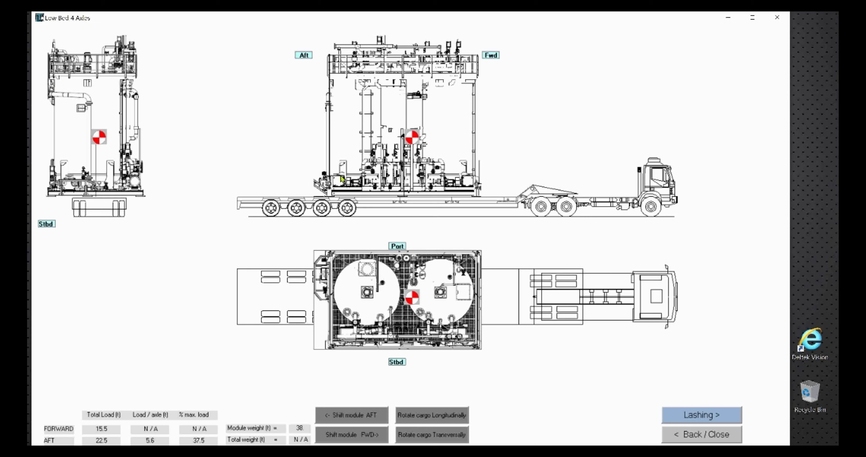
Step: Try shifting the module aft and forward and rotating the cargo longitudinally and transversally, returning it to its original placement
{"action": "left_click", "coordinate": [360, 415]}
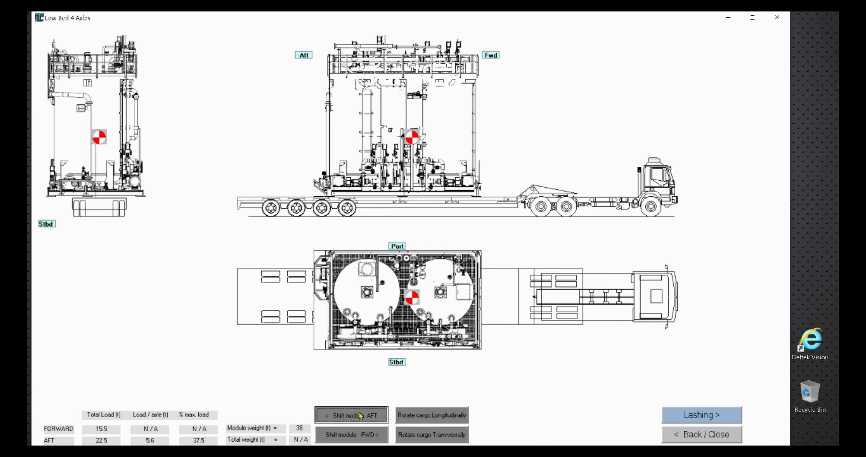
{"action": "left_click", "coordinate": [358, 432]}
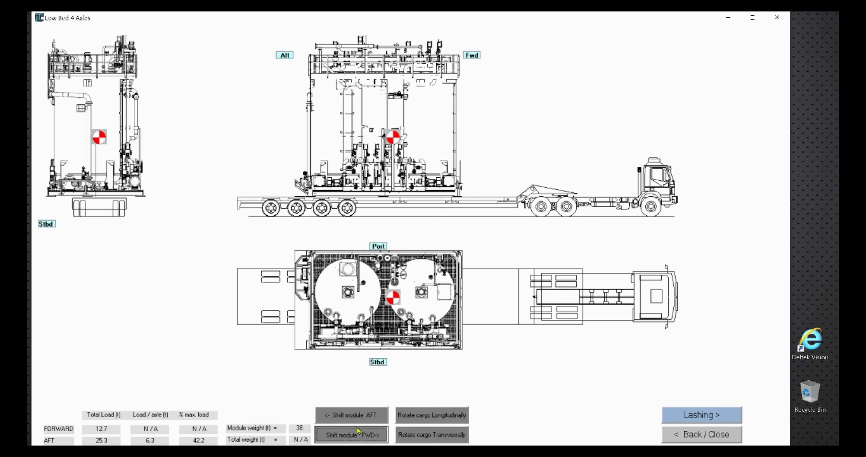
{"action": "left_click", "coordinate": [439, 414]}
{"action": "left_click", "coordinate": [439, 413]}
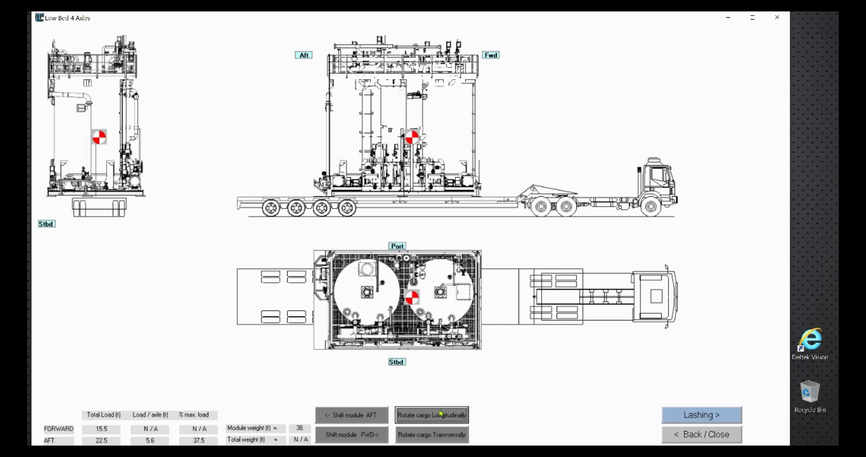
{"action": "left_click", "coordinate": [433, 436]}
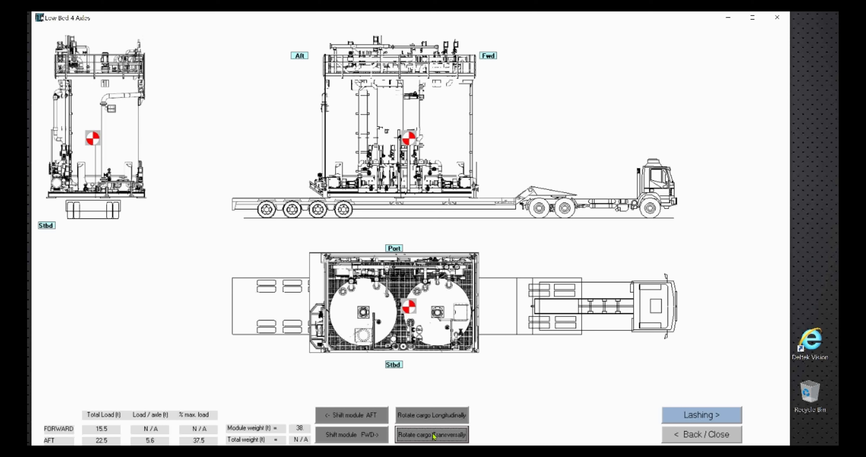
{"action": "left_click", "coordinate": [433, 435]}
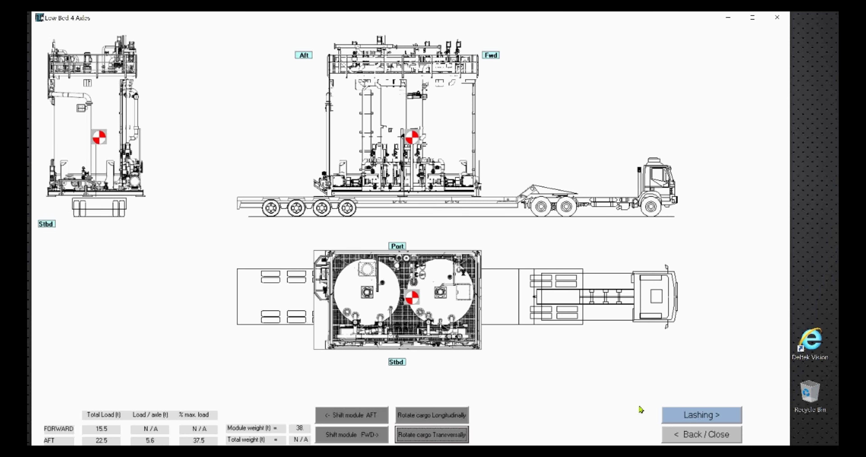
Step: View the Heavy Modules direct calculation option, set the standard back to DNVGL-ST-N001, Sect. 9 Road Transport, and proceed to the lashing installation
{"action": "left_click", "coordinate": [707, 420]}
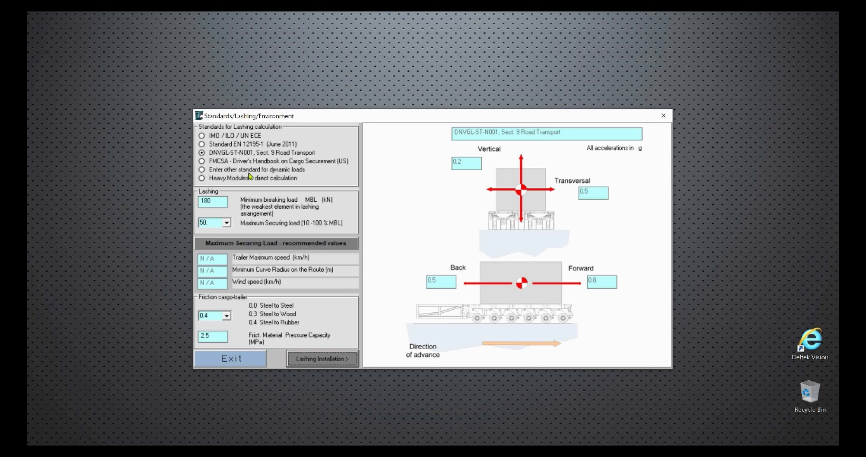
{"action": "left_click", "coordinate": [221, 180]}
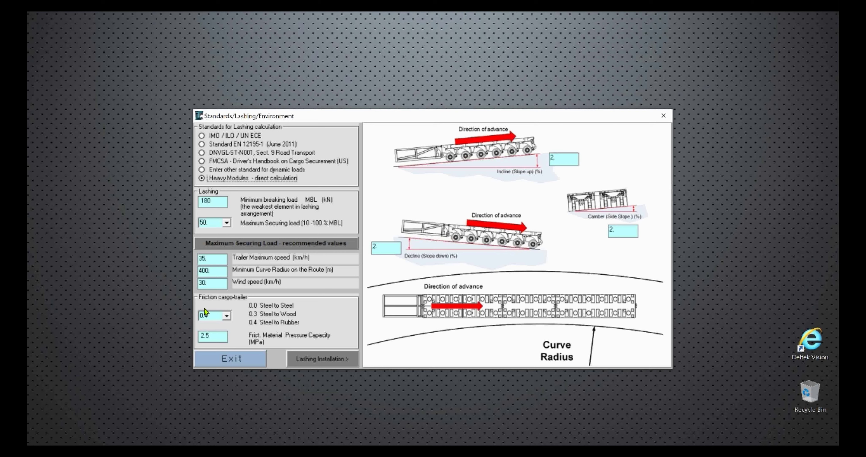
{"action": "left_click", "coordinate": [218, 154]}
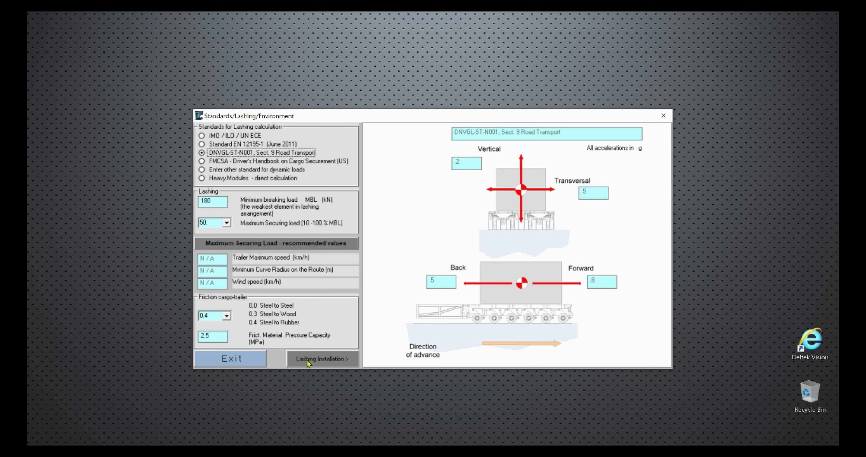
{"action": "left_click", "coordinate": [321, 361]}
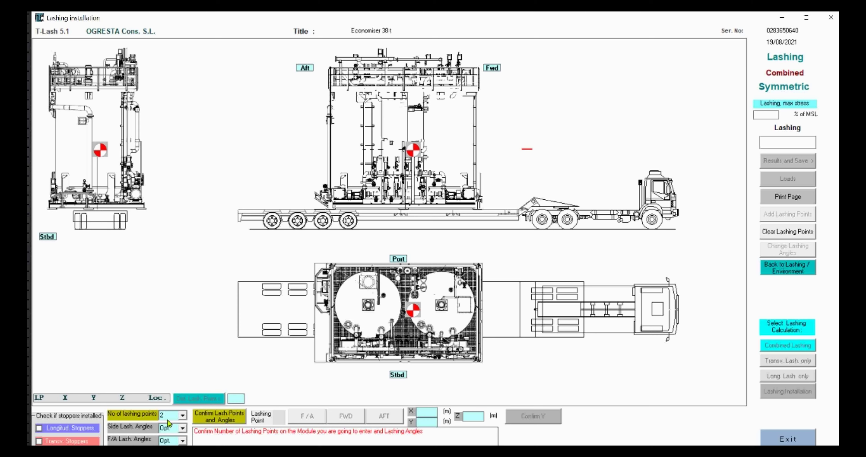
Step: Confirm 2 lashing points with optimal angles and place point 1 at about X 2.63, Y 0.23, Z 1.11 m
{"action": "left_click", "coordinate": [220, 417]}
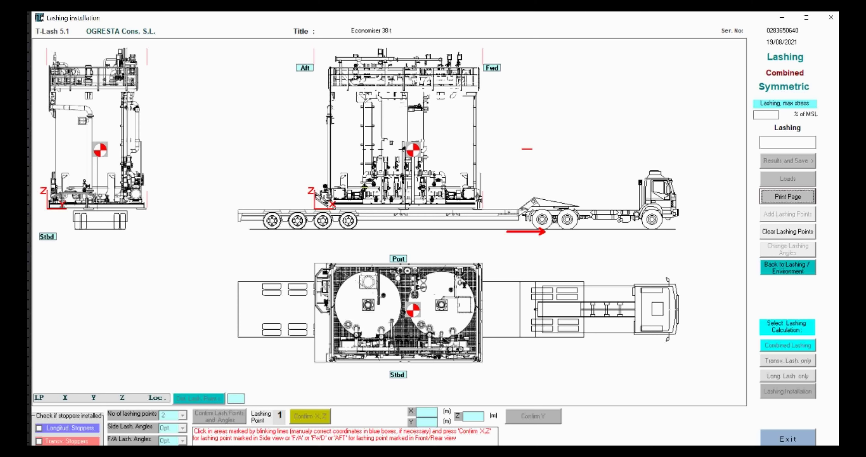
{"action": "left_click", "coordinate": [527, 149]}
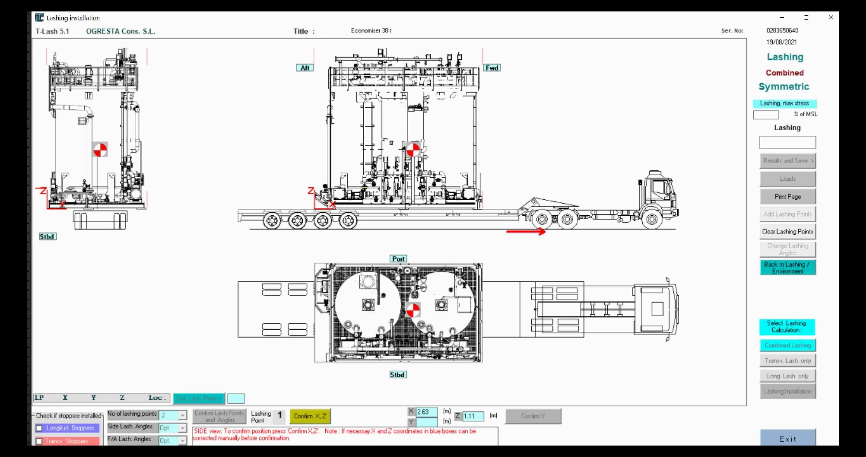
{"action": "left_click", "coordinate": [315, 419]}
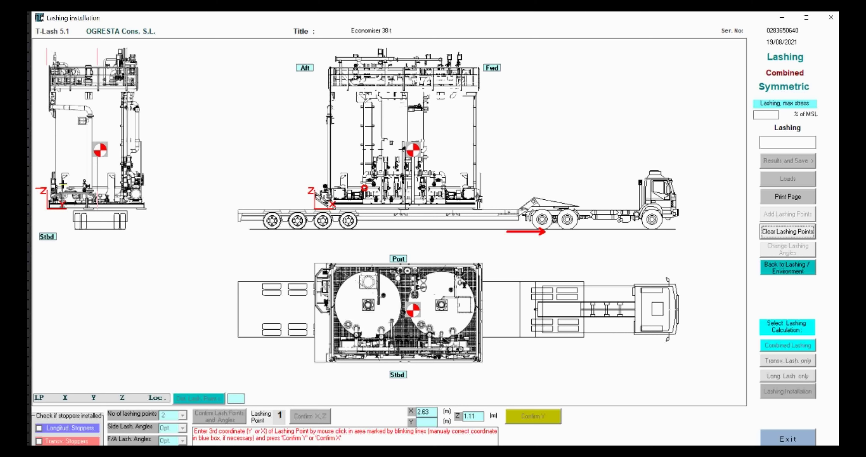
{"action": "left_click", "coordinate": [53, 190]}
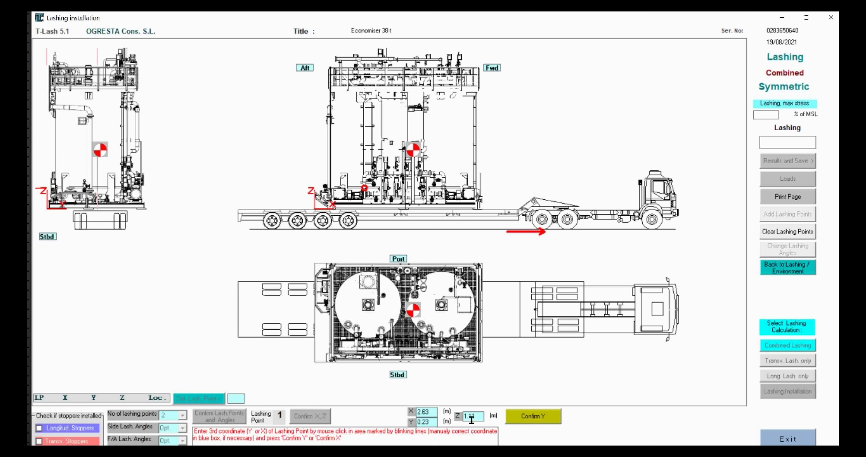
{"action": "left_click", "coordinate": [543, 422]}
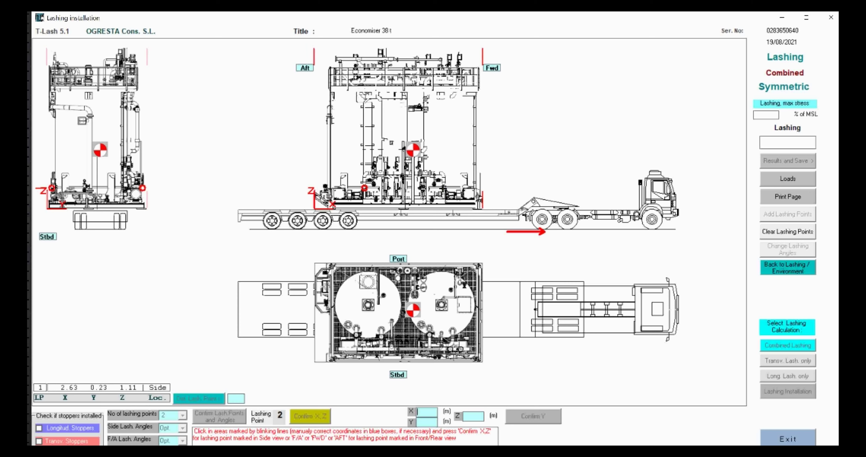
Step: Place lashing point 2 near the forward end of the module at about X 6.87, Y 0.26, Z 1.08 m
{"action": "left_click", "coordinate": [444, 188]}
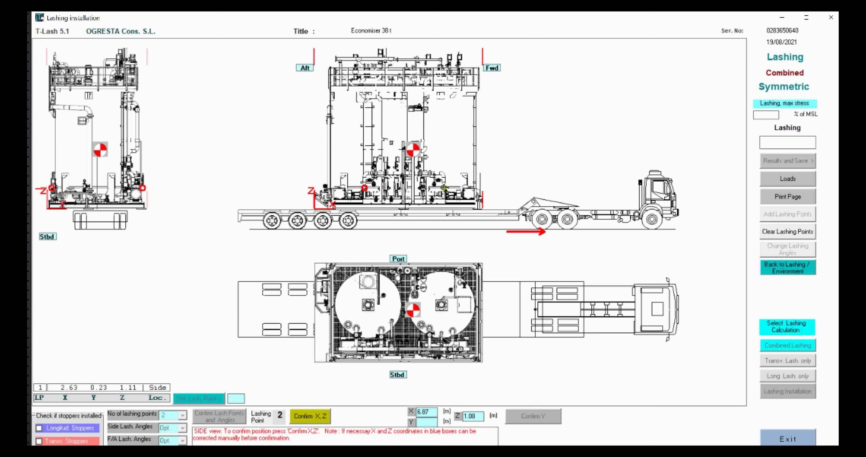
{"action": "left_click", "coordinate": [306, 421]}
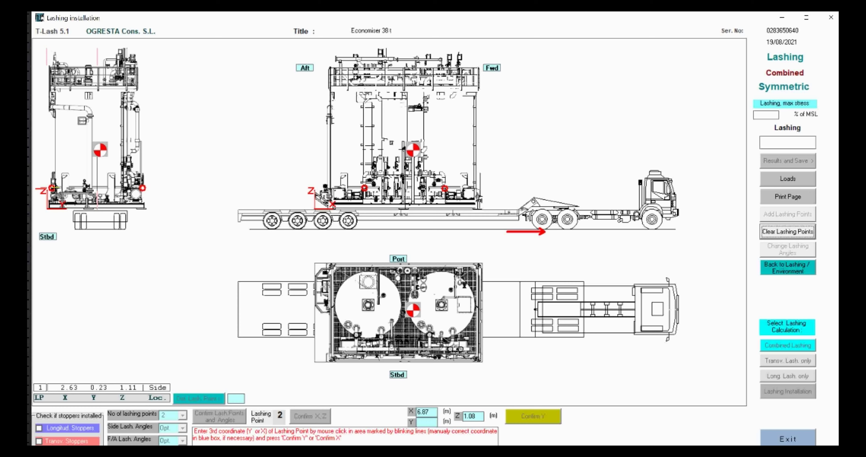
{"action": "left_click", "coordinate": [52, 188]}
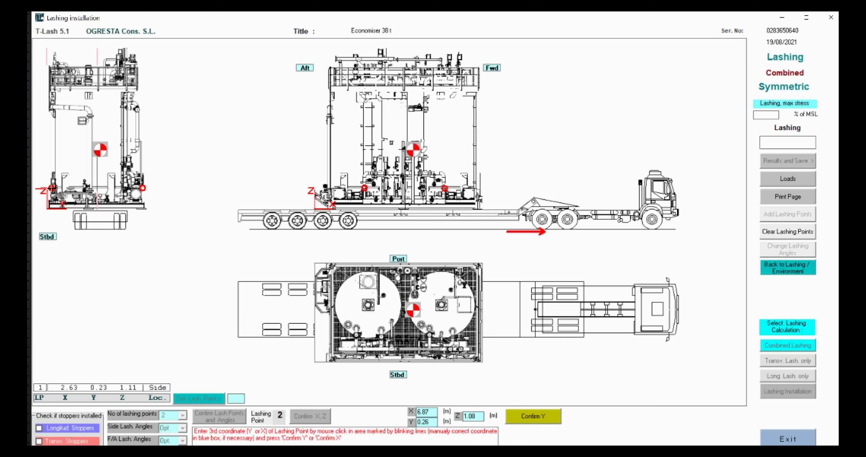
{"action": "left_click", "coordinate": [548, 420]}
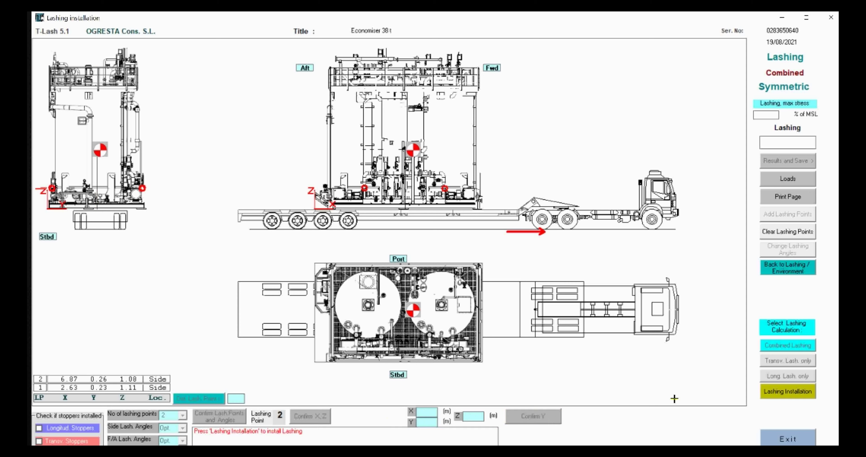
Step: Install the lashings on both points, review the calculation summary, and return to the lashing installation
{"action": "left_click", "coordinate": [794, 396]}
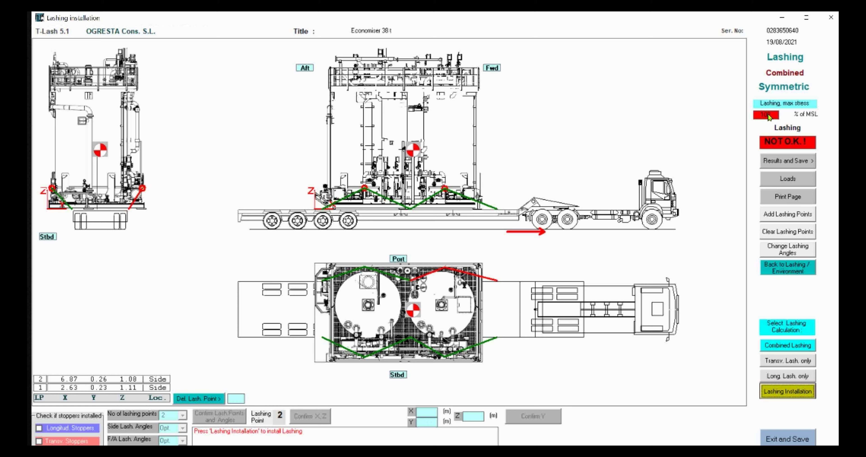
{"action": "left_click", "coordinate": [785, 161]}
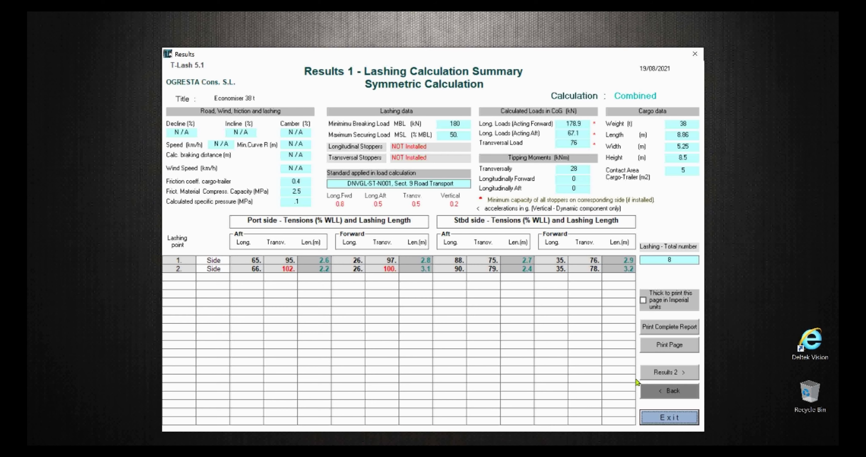
{"action": "left_click", "coordinate": [671, 390]}
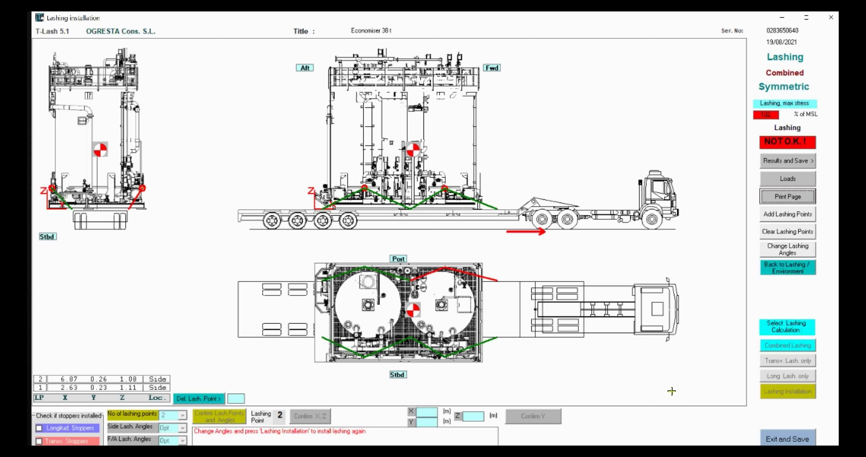
Step: Add one lashing point between the existing two at about X 5.39, Y 0.28, Z 1.11 m and install the lashings
{"action": "left_click", "coordinate": [797, 217]}
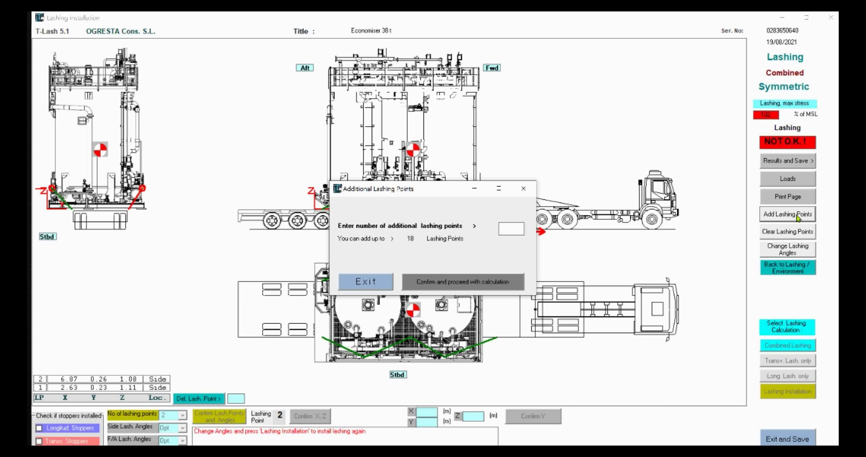
{"action": "type", "text": "1"}
{"action": "left_click", "coordinate": [462, 281]}
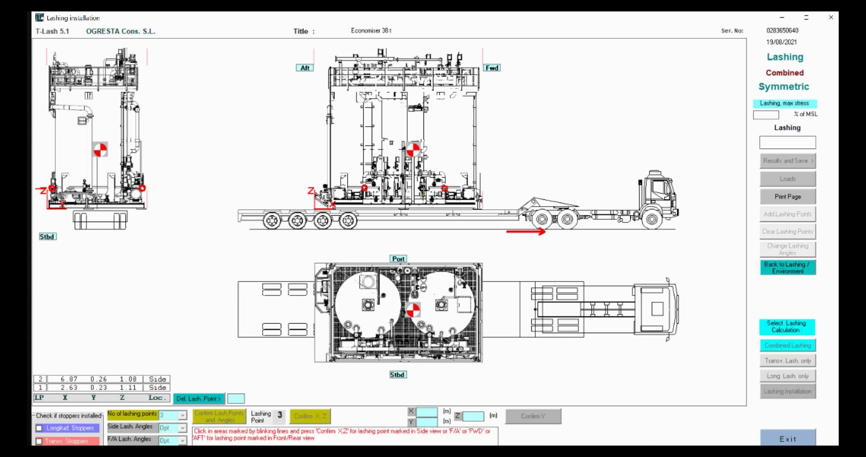
{"action": "left_click", "coordinate": [415, 188]}
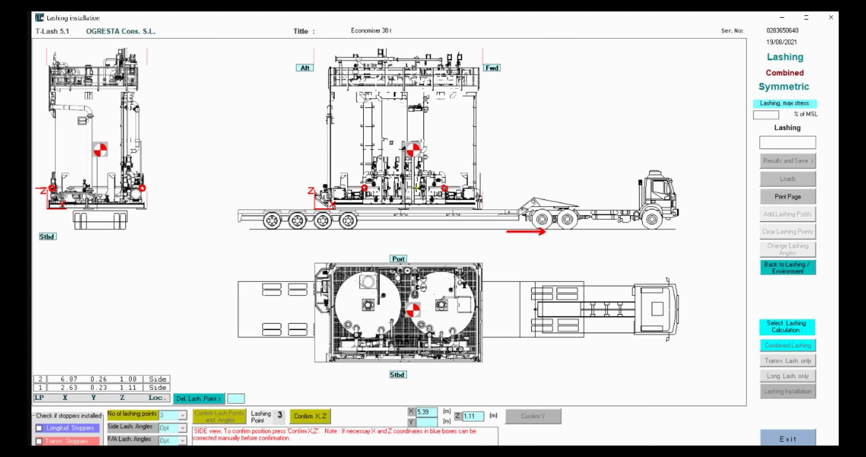
{"action": "left_click", "coordinate": [307, 416]}
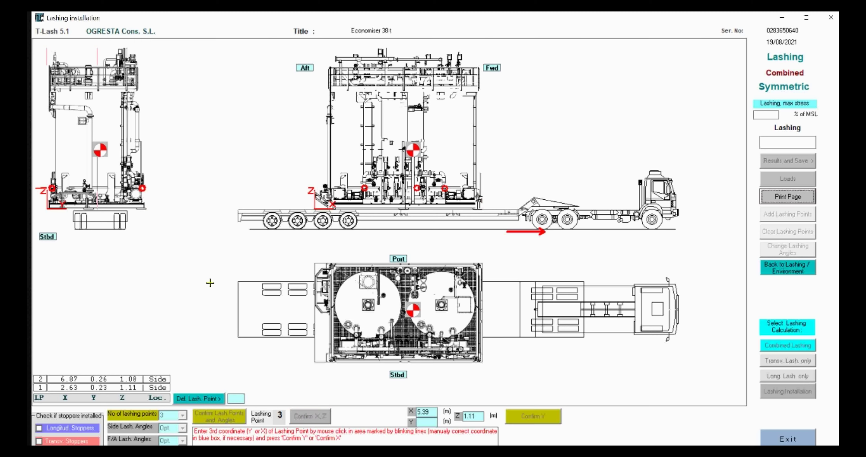
{"action": "left_click", "coordinate": [52, 188]}
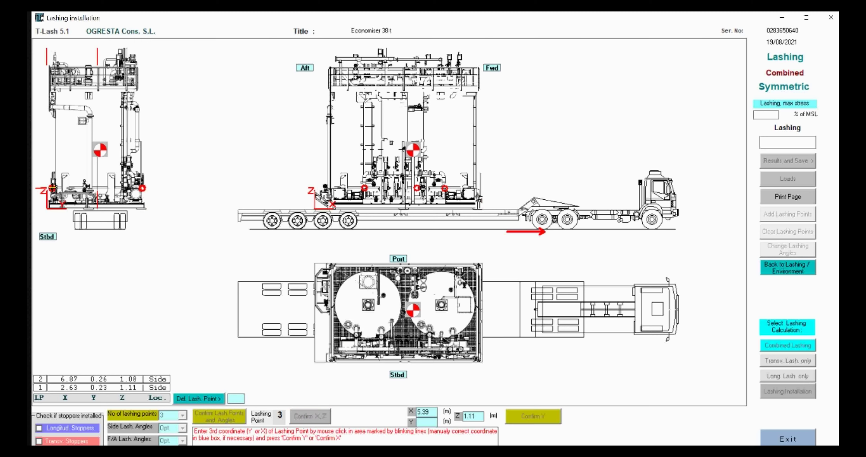
{"action": "left_click", "coordinate": [532, 416]}
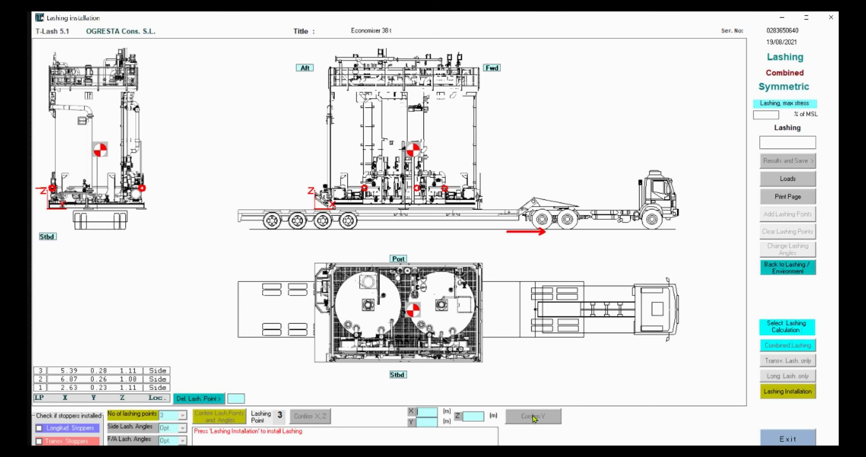
{"action": "left_click", "coordinate": [796, 392]}
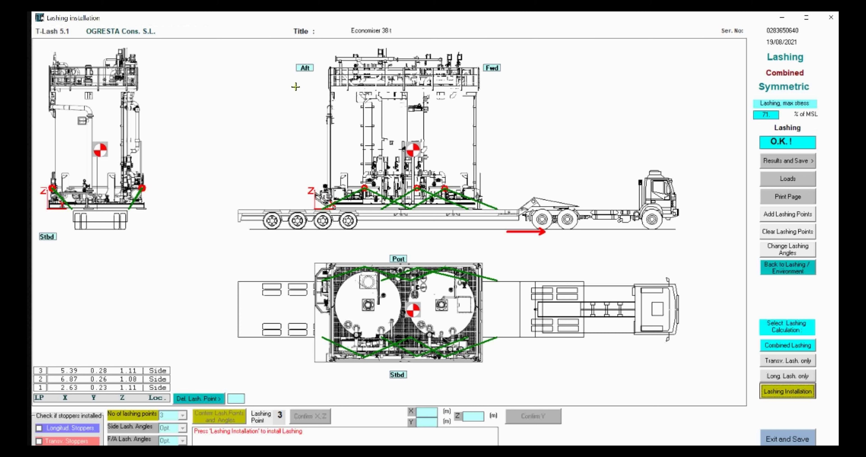
Step: Open the lashing results and save the complete report as TLash51.pdf in Documents, replacing the existing file
{"action": "left_click", "coordinate": [778, 161]}
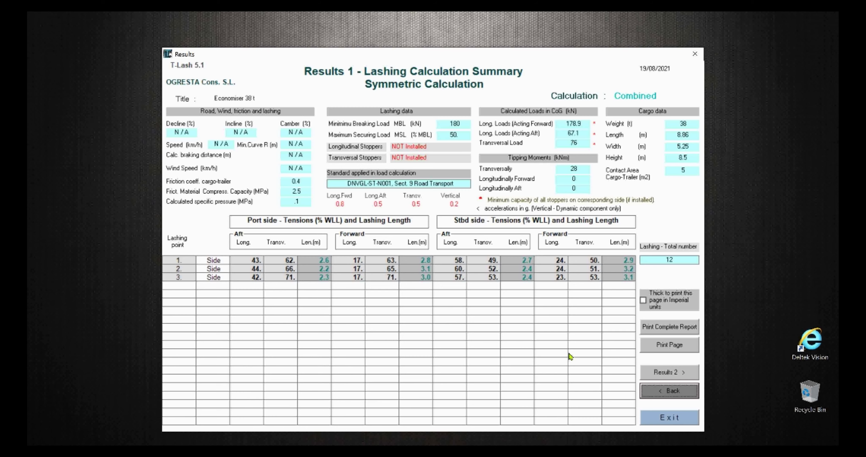
{"action": "left_click", "coordinate": [670, 327]}
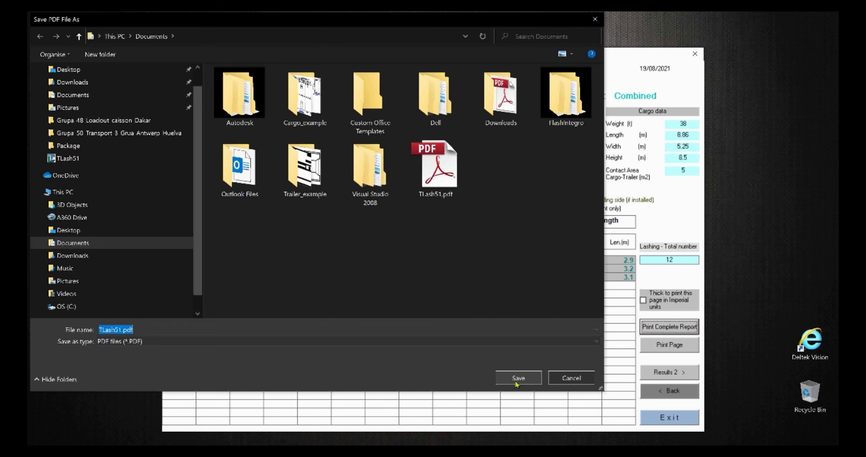
{"action": "left_click", "coordinate": [517, 384]}
{"action": "left_click", "coordinate": [460, 238]}
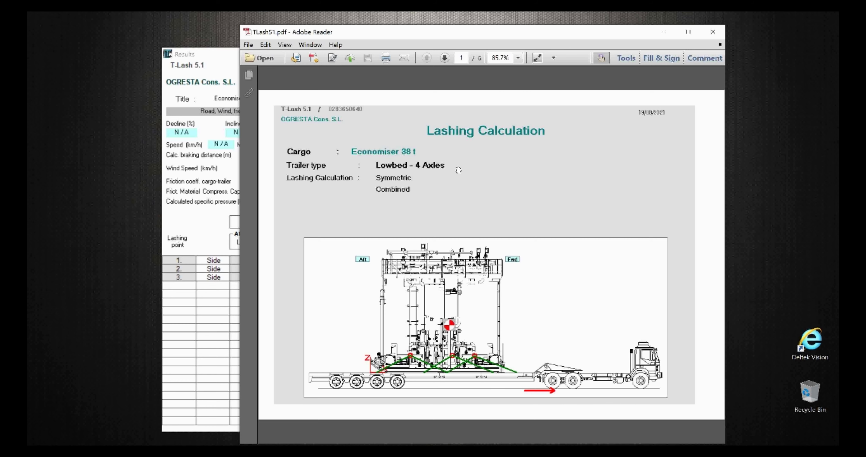
Step: Review all pages of the PDF report from cargo definition to calculation procedure, close it, and exit the results to the start screen
{"action": "scroll", "coordinate": [521, 179], "scroll_direction": "down", "scroll_amount": 1}
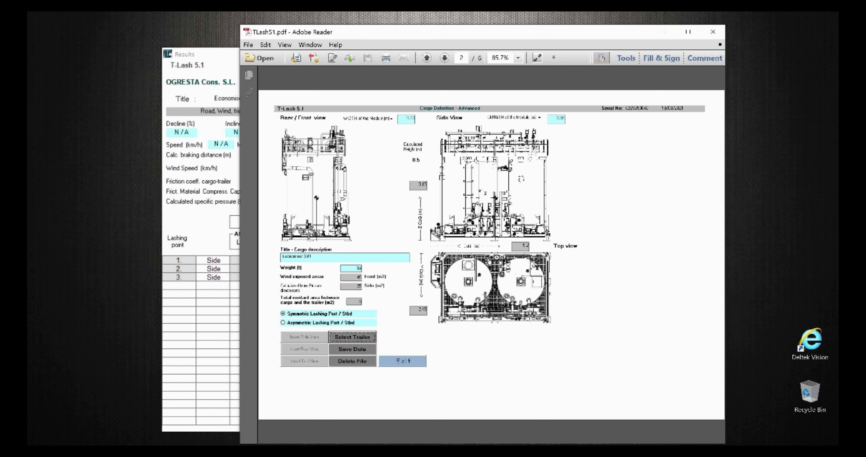
{"action": "scroll", "coordinate": [521, 179], "scroll_direction": "down", "scroll_amount": 1}
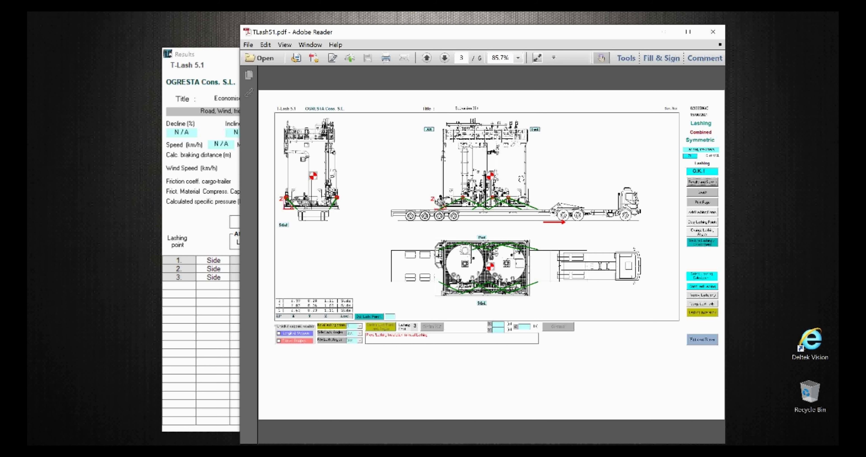
{"action": "scroll", "coordinate": [521, 178], "scroll_direction": "down", "scroll_amount": 2}
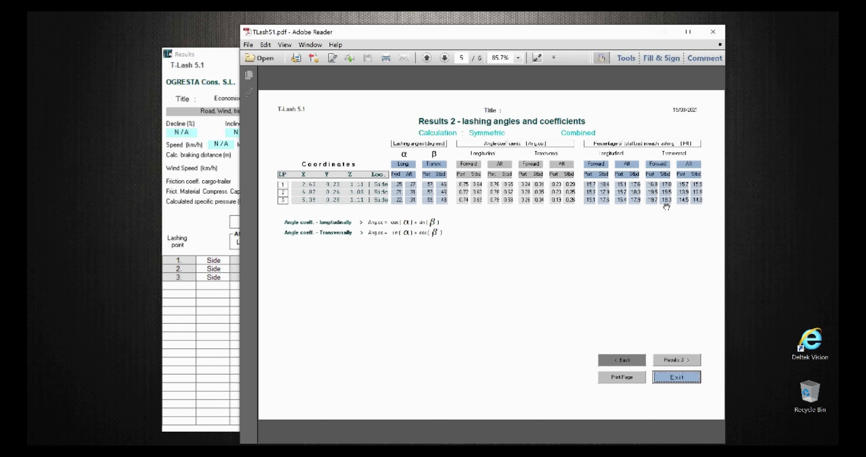
{"action": "scroll", "coordinate": [666, 206], "scroll_direction": "down", "scroll_amount": 1}
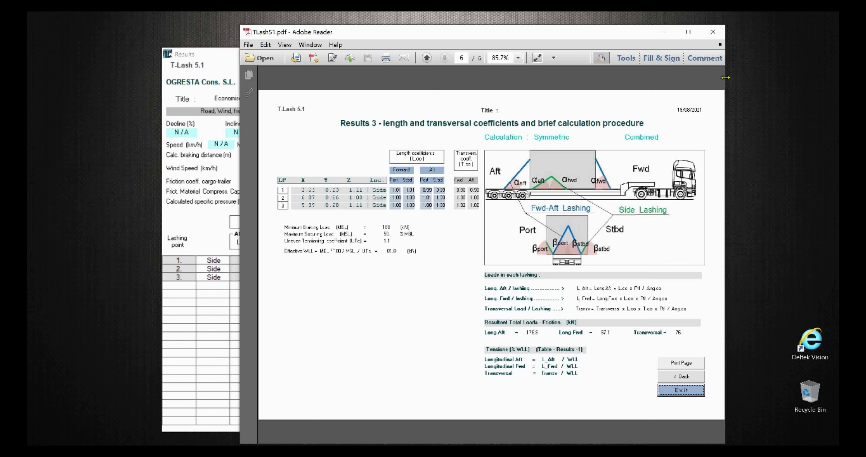
{"action": "left_click", "coordinate": [712, 32]}
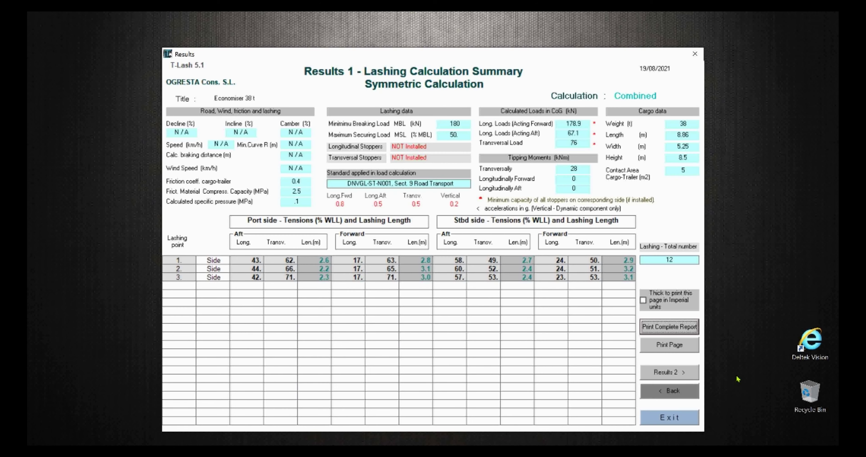
{"action": "left_click", "coordinate": [670, 418]}
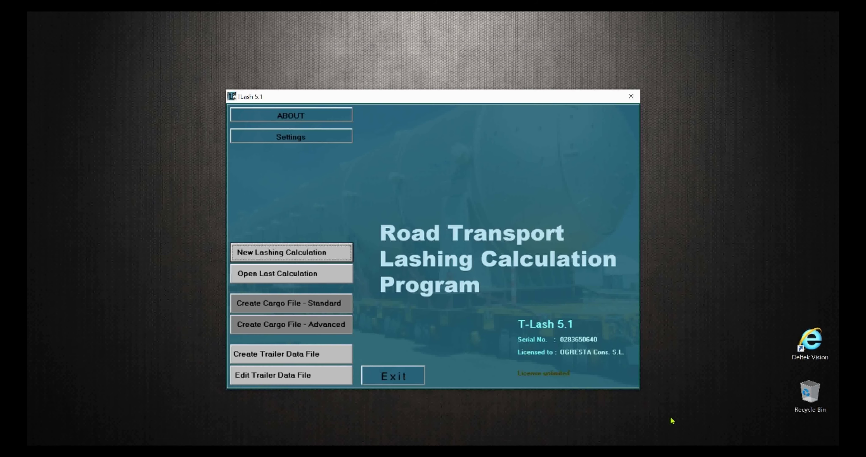